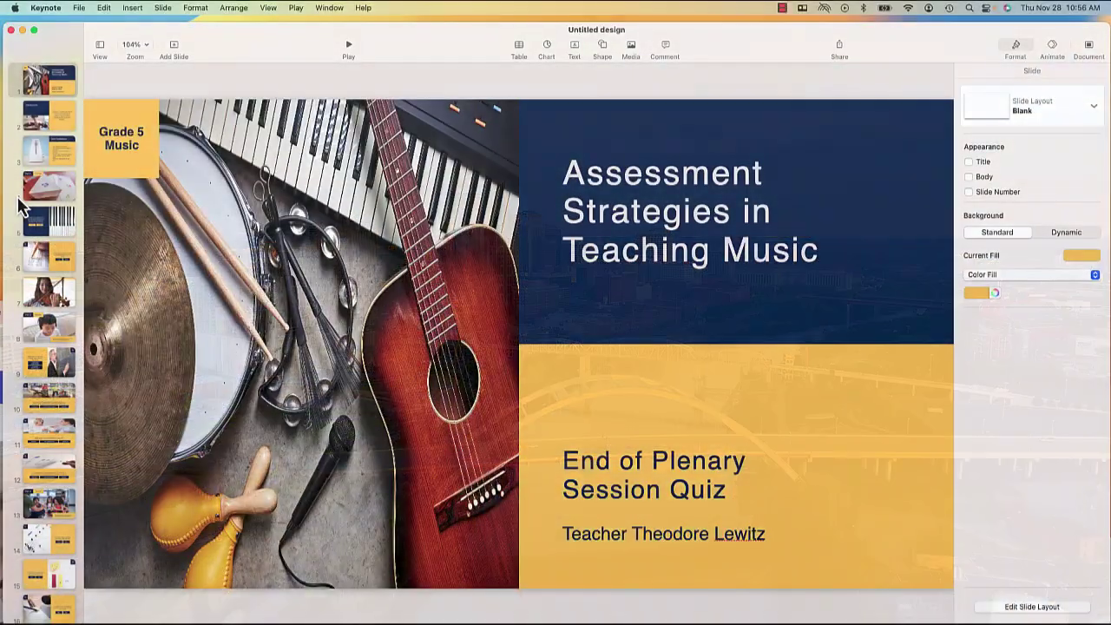
# Look through slides 2 to 4 of the presentation and return to the instrument picture on the title slide.
pyautogui.click(47, 113)
pyautogui.click(68, 158)
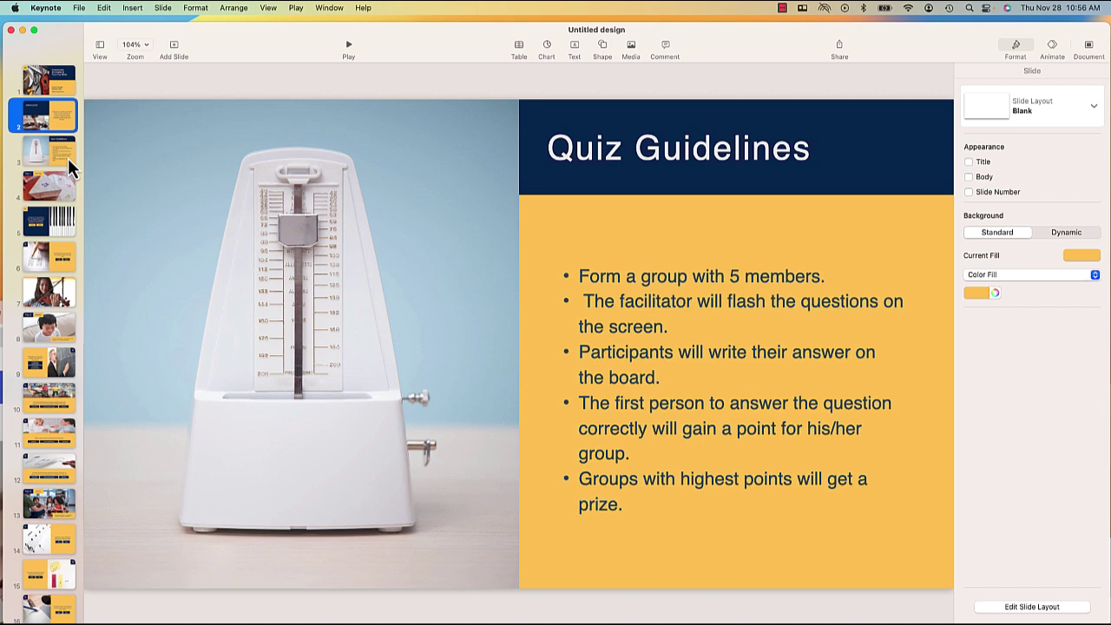
pyautogui.click(56, 217)
pyautogui.click(62, 175)
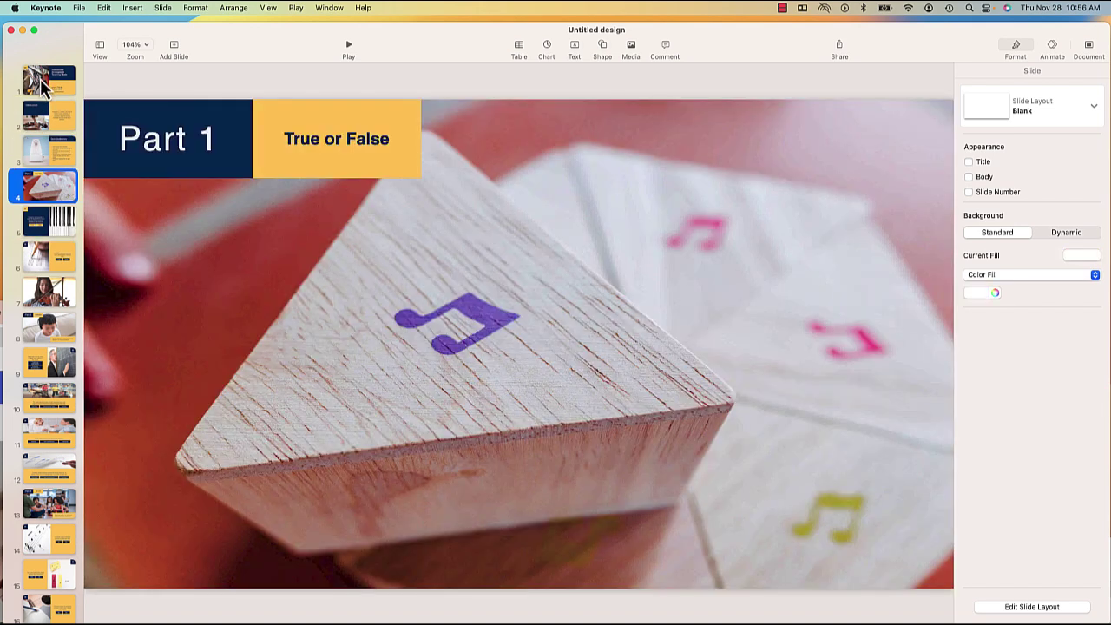
pyautogui.click(43, 84)
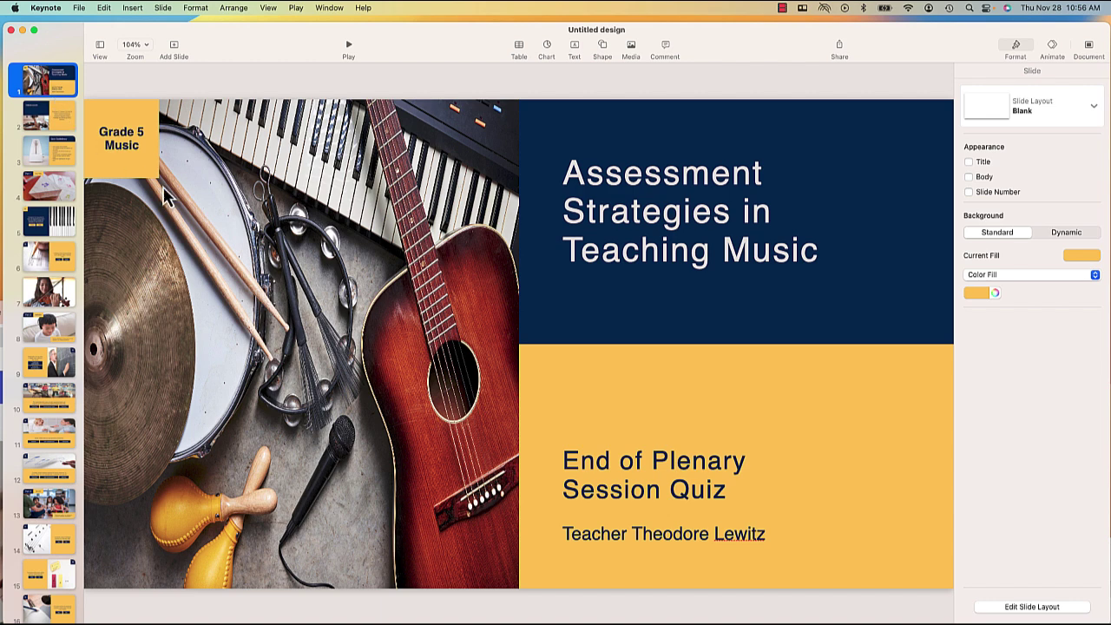
pyautogui.click(212, 229)
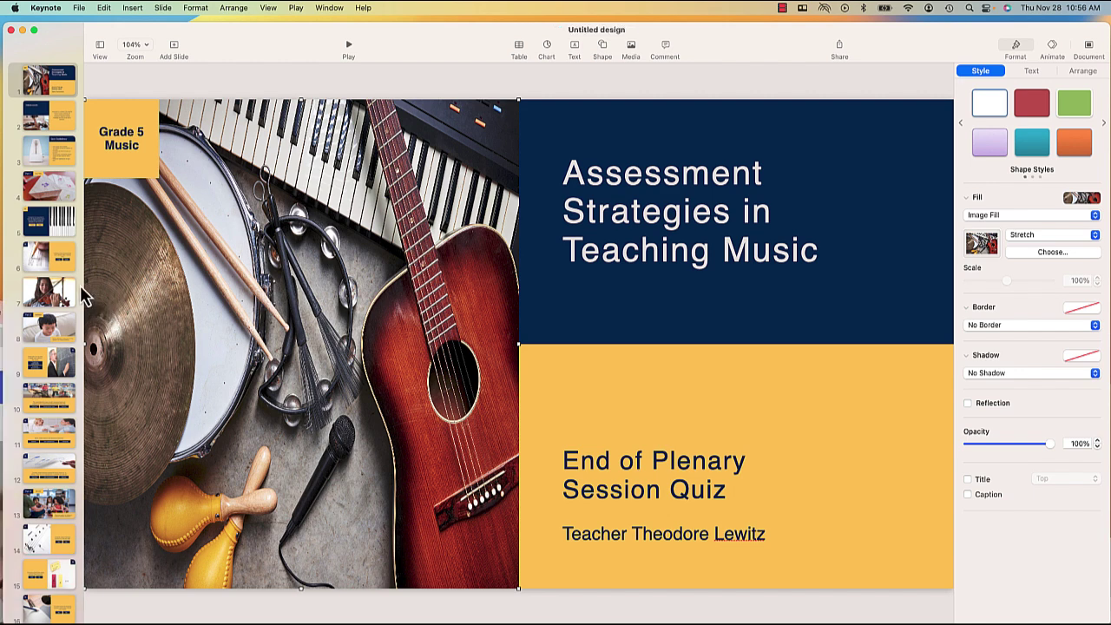
# View the Q1 slide and play the violin video on slide 7 briefly before pausing it.
pyautogui.click(45, 226)
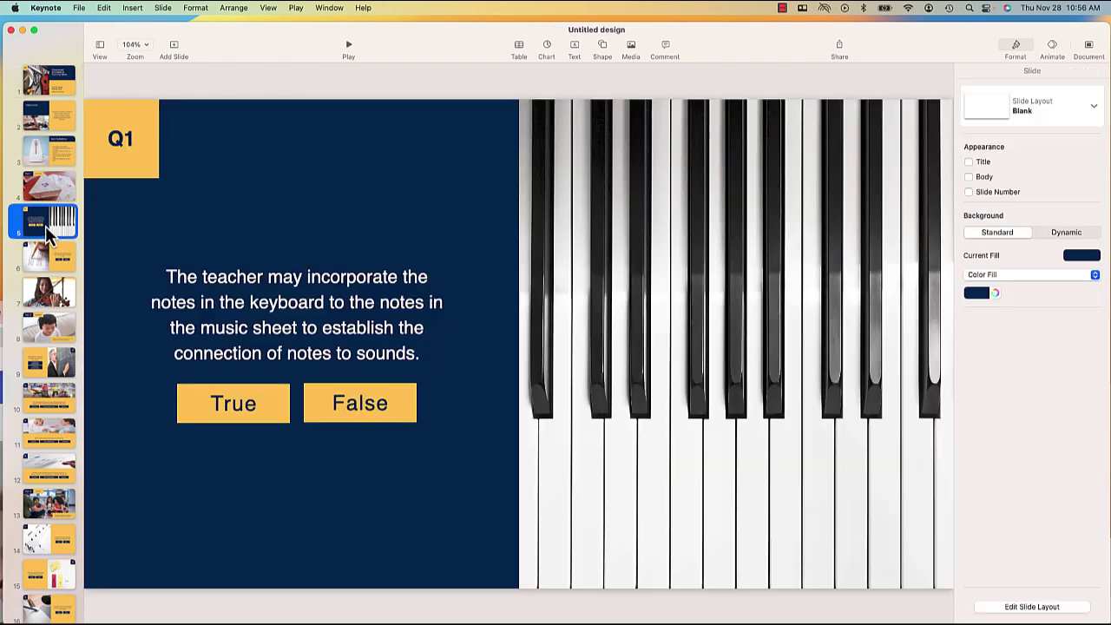
pyautogui.click(55, 300)
pyautogui.click(415, 308)
pyautogui.click(520, 348)
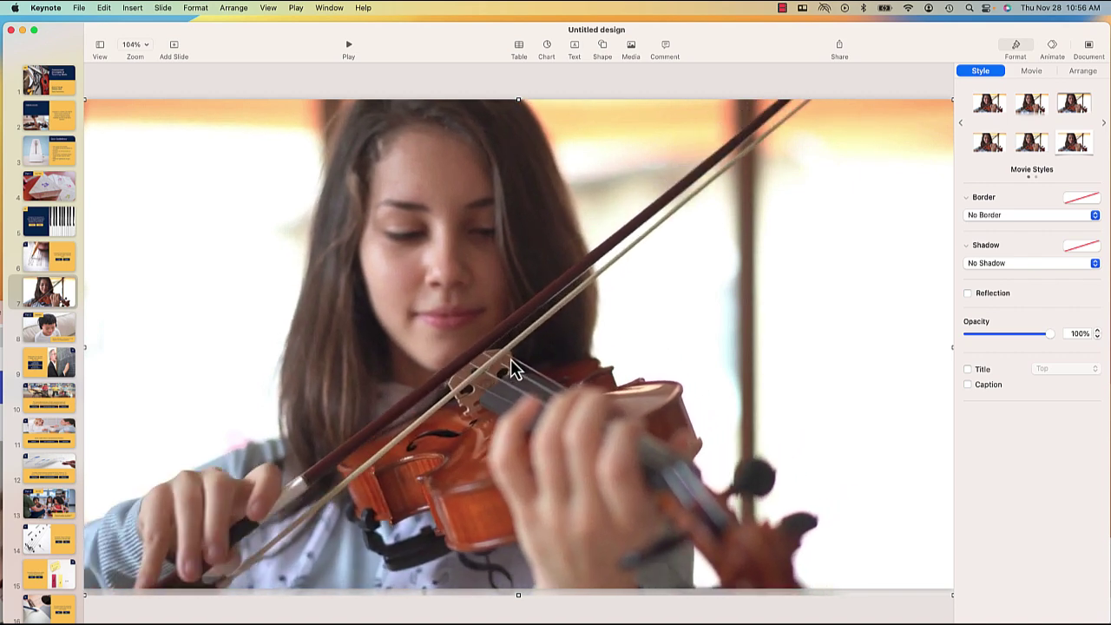
pyautogui.click(512, 363)
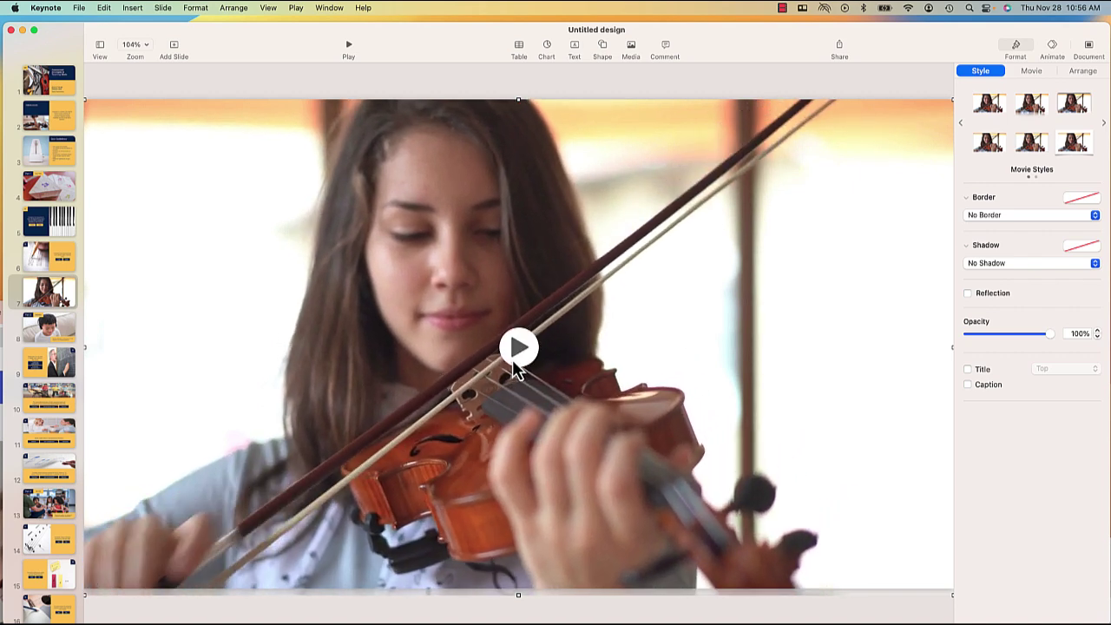
# Check the available commands for the instrument picture on the title slide for a way to save it.
pyautogui.click(65, 92)
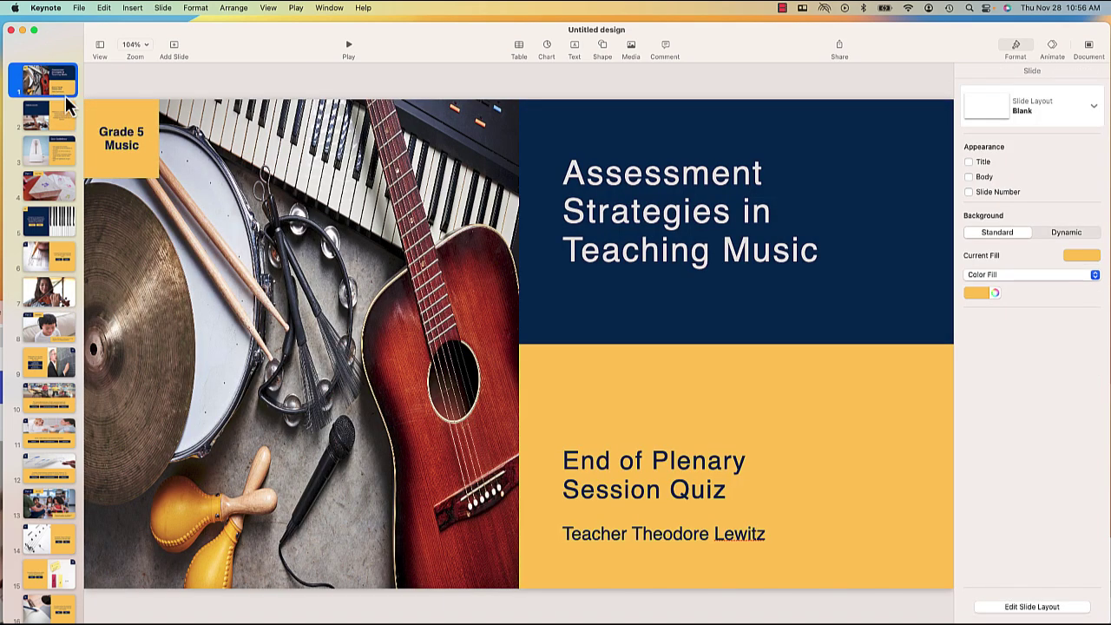
pyautogui.click(295, 235)
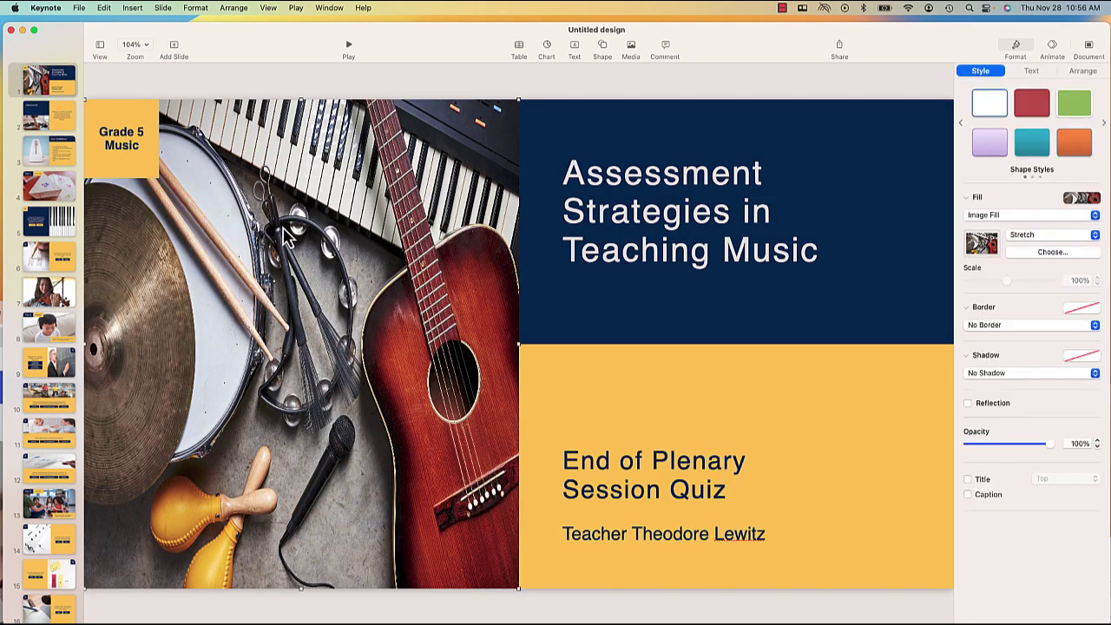
pyautogui.rightClick(282, 230)
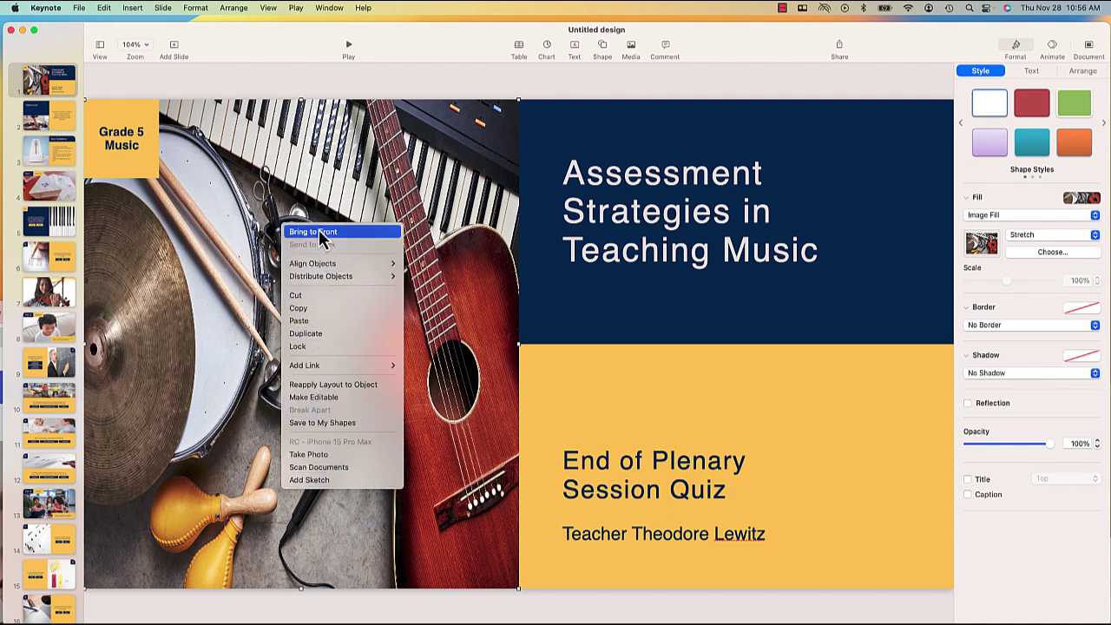
pyautogui.click(267, 215)
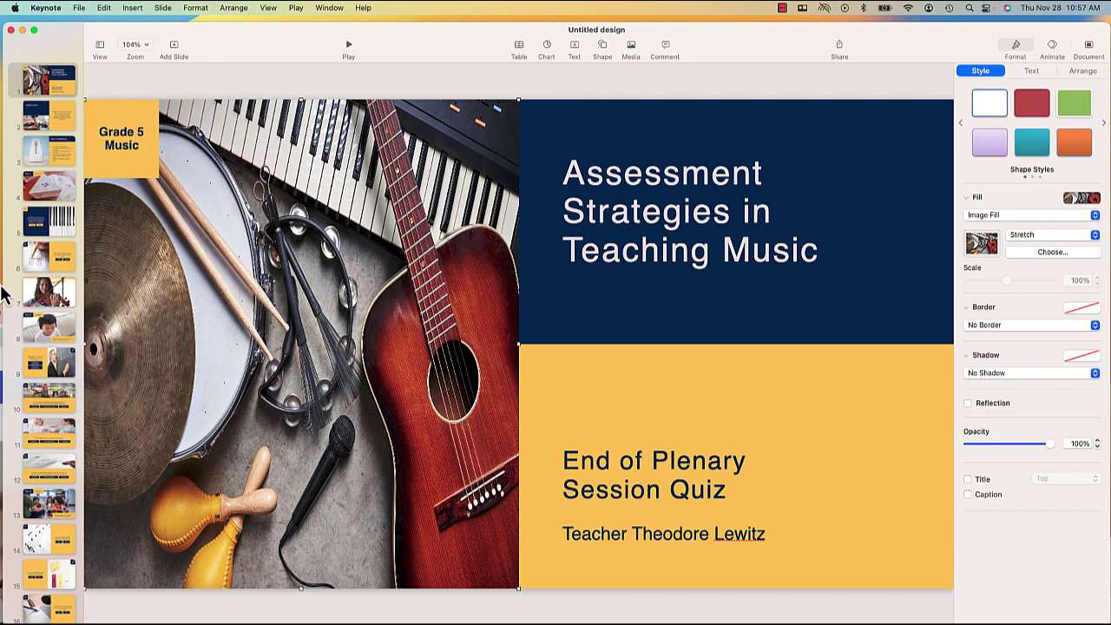
# Check the available commands for the violin video on slide 7 for a way to save it.
pyautogui.click(65, 301)
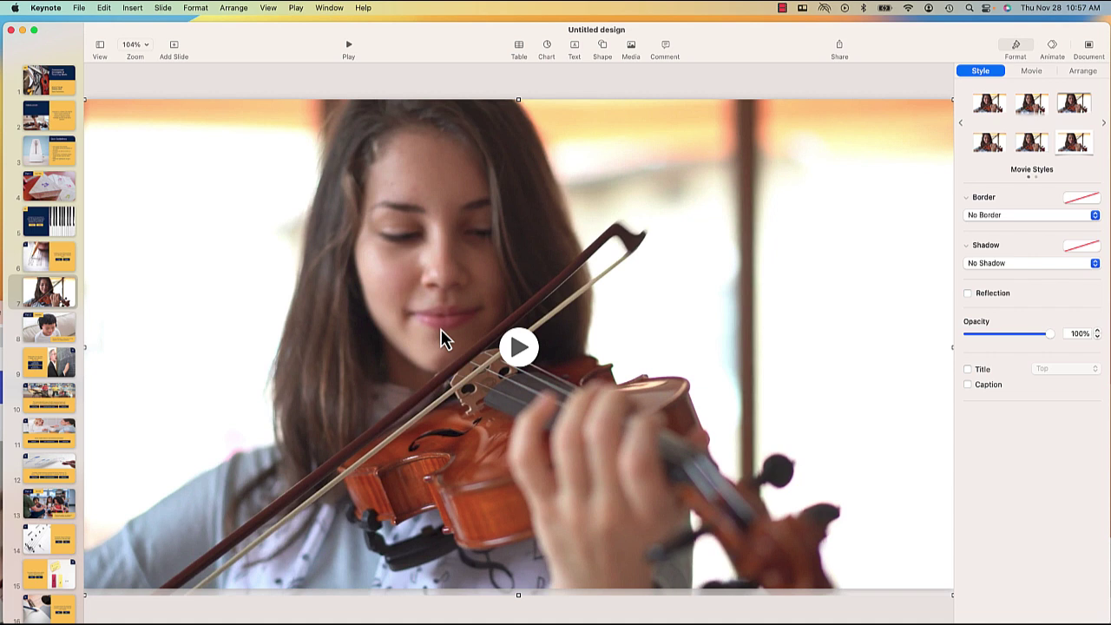
pyautogui.rightClick(426, 328)
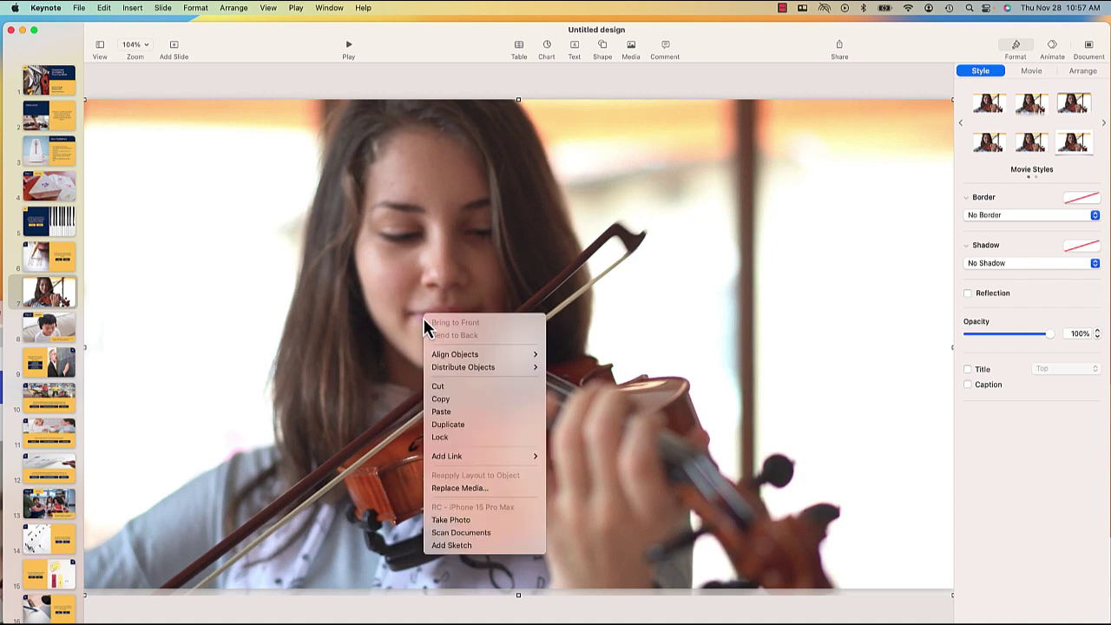
pyautogui.click(375, 323)
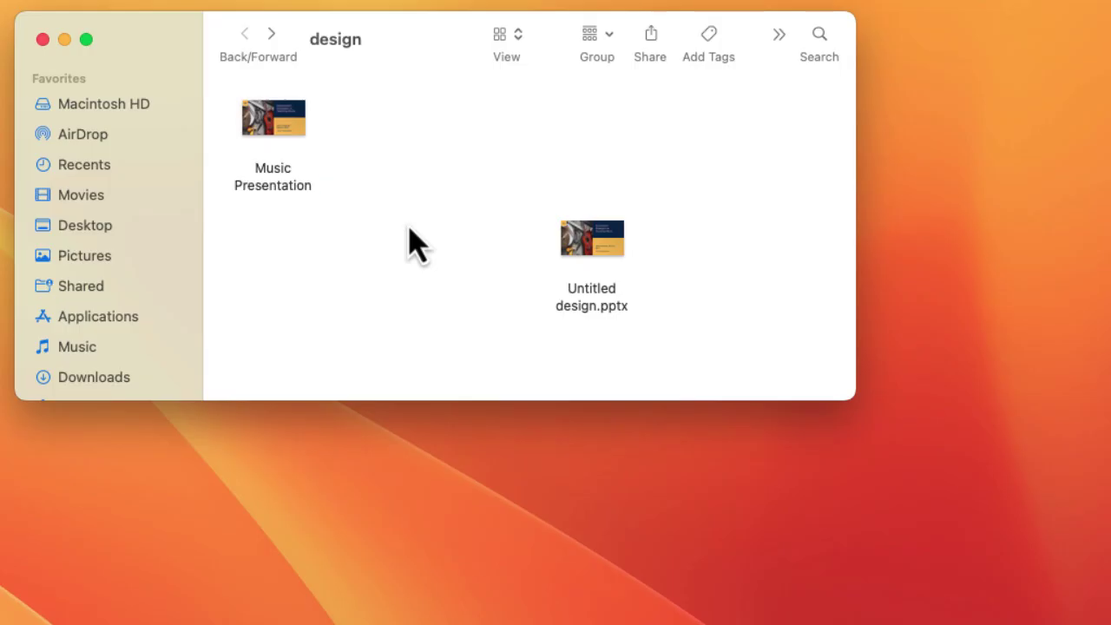
# In Finder, rename the Music Presentation file to Music Presentation.zip and accept the .zip extension.
pyautogui.click(259, 196)
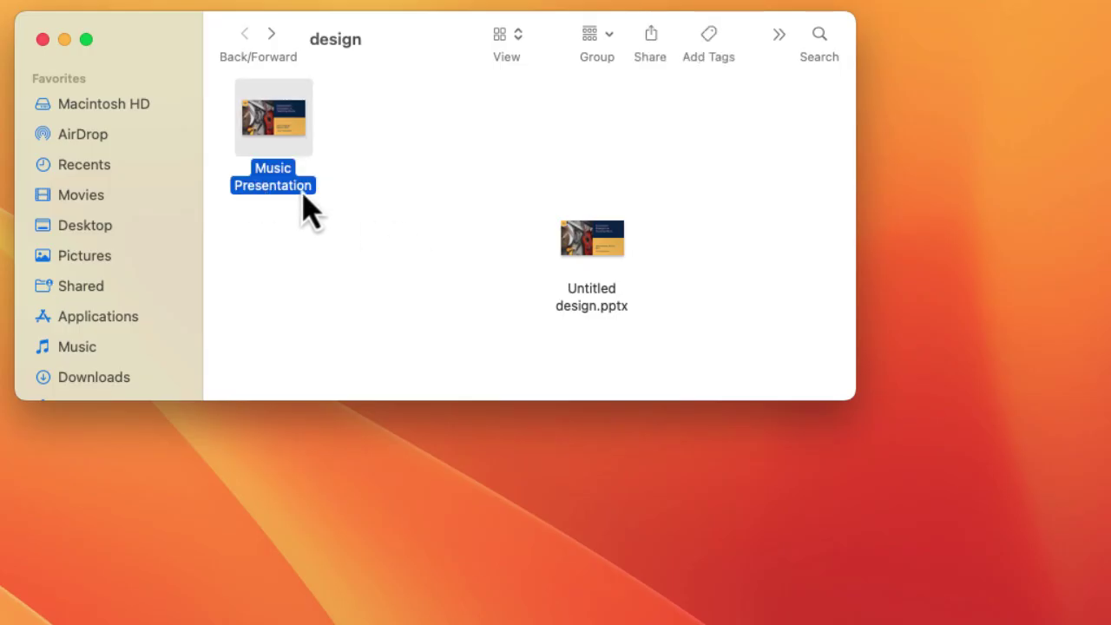
pyautogui.click(300, 184)
pyautogui.press('Right')
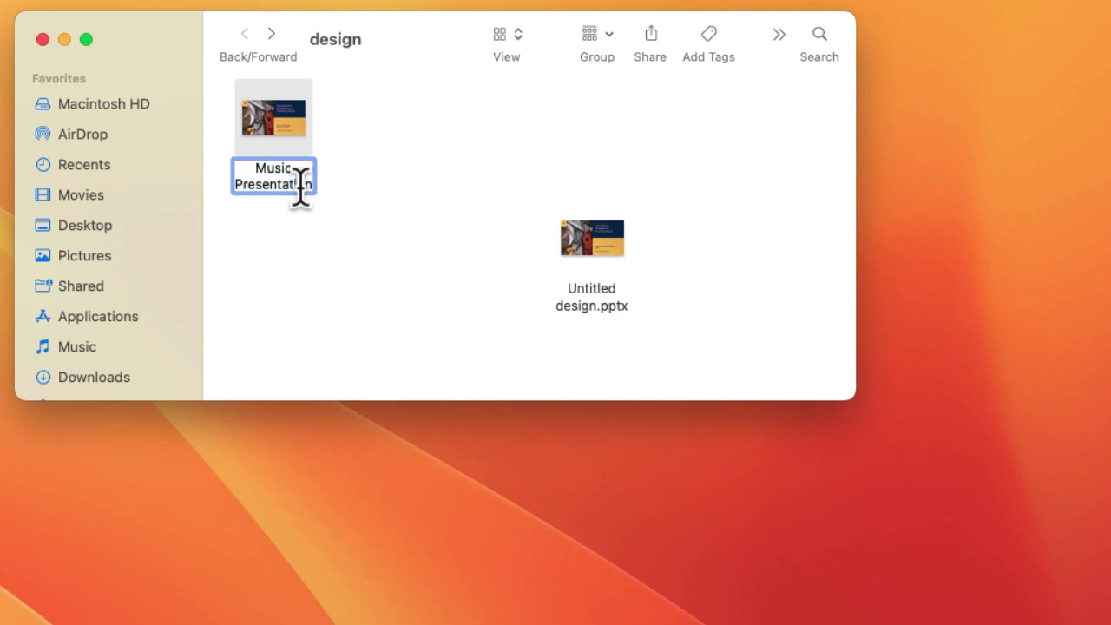
pyautogui.write('.zip')
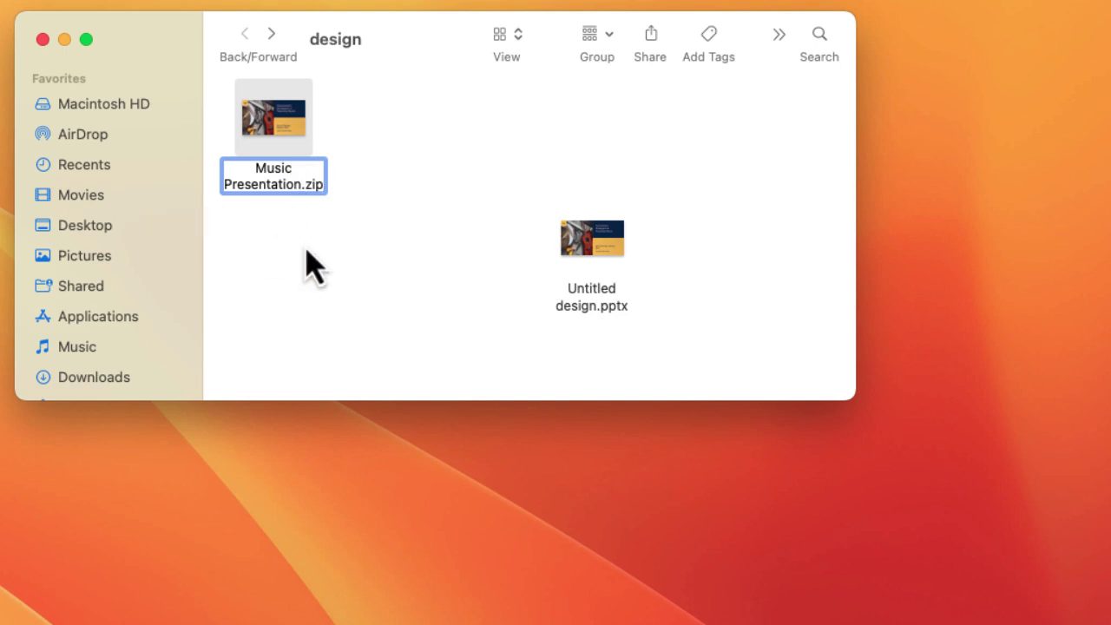
pyautogui.press('Return')
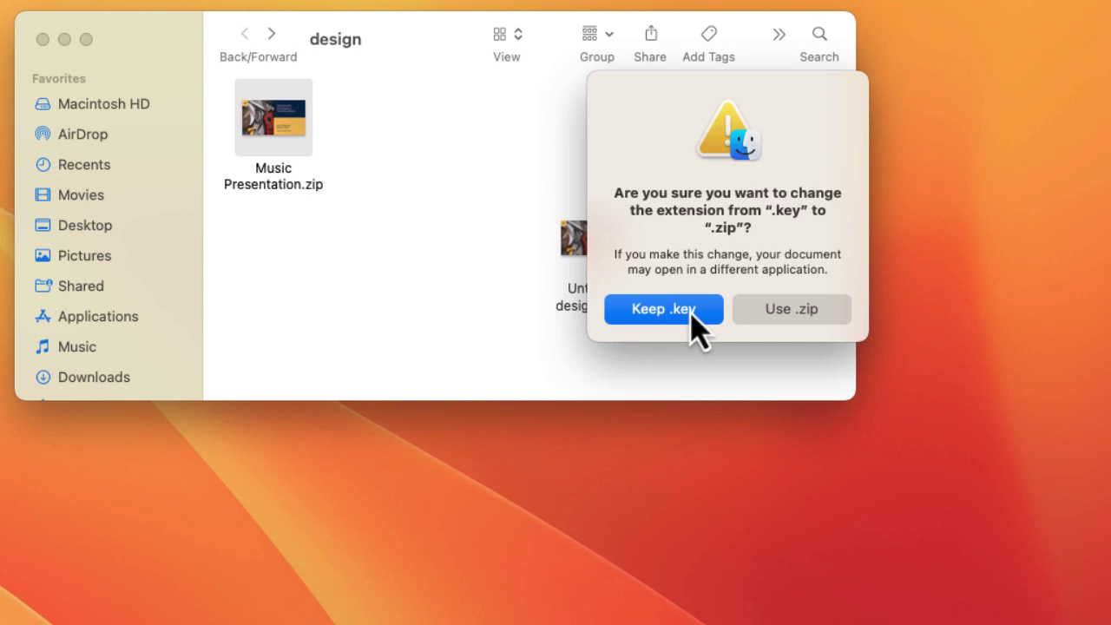
pyautogui.click(800, 318)
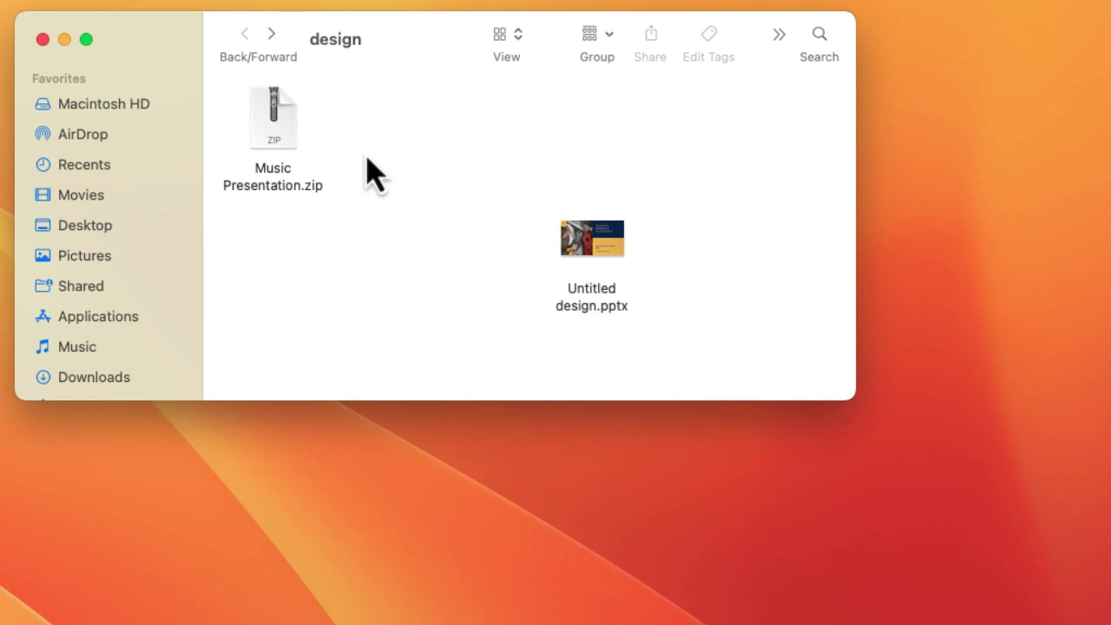
# Extract Music Presentation.zip and place the extracted folder below the archive in the design folder.
pyautogui.doubleClick(273, 132)
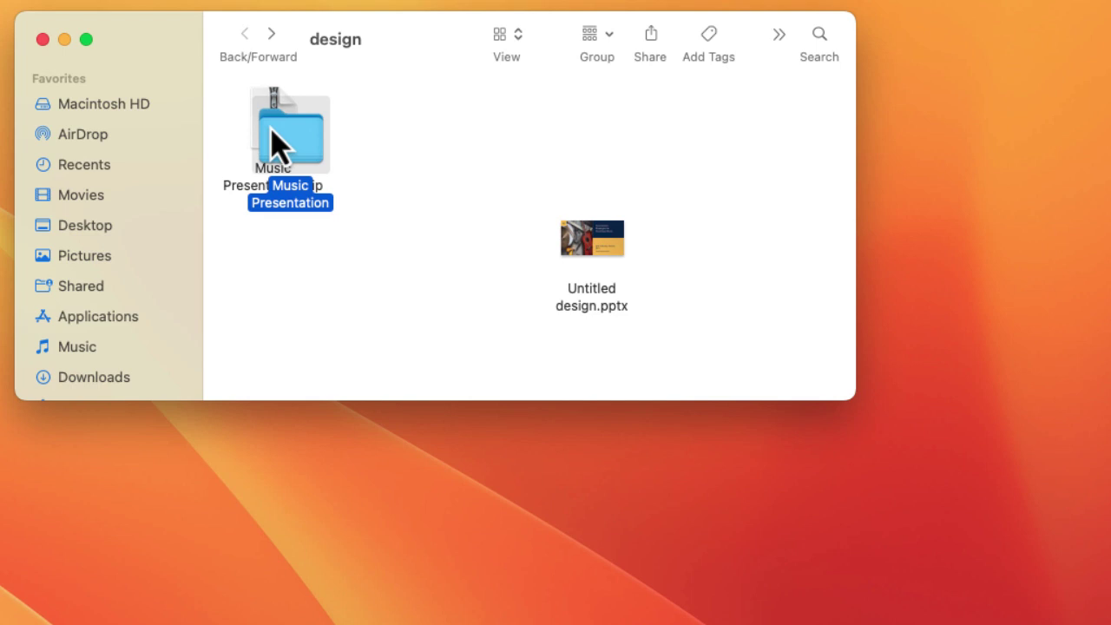
pyautogui.moveTo(271, 143); pyautogui.dragTo(290, 268)
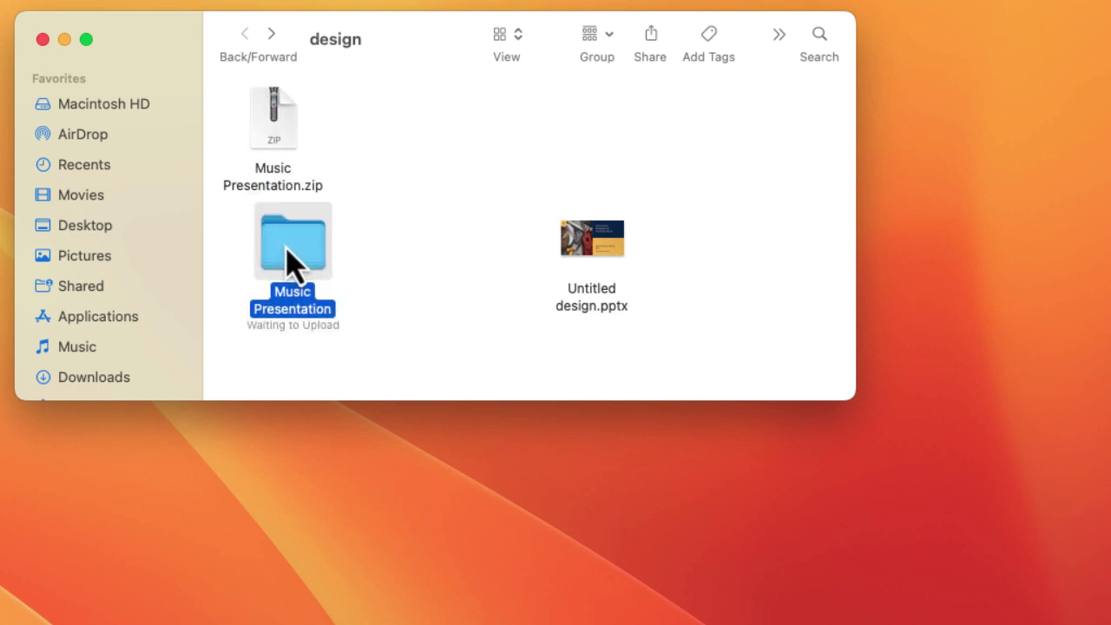
# Open the Data folder inside the extracted Music Presentation folder and preview image1-8.jpeg and image7-16.jpeg.
pyautogui.doubleClick(292, 262)
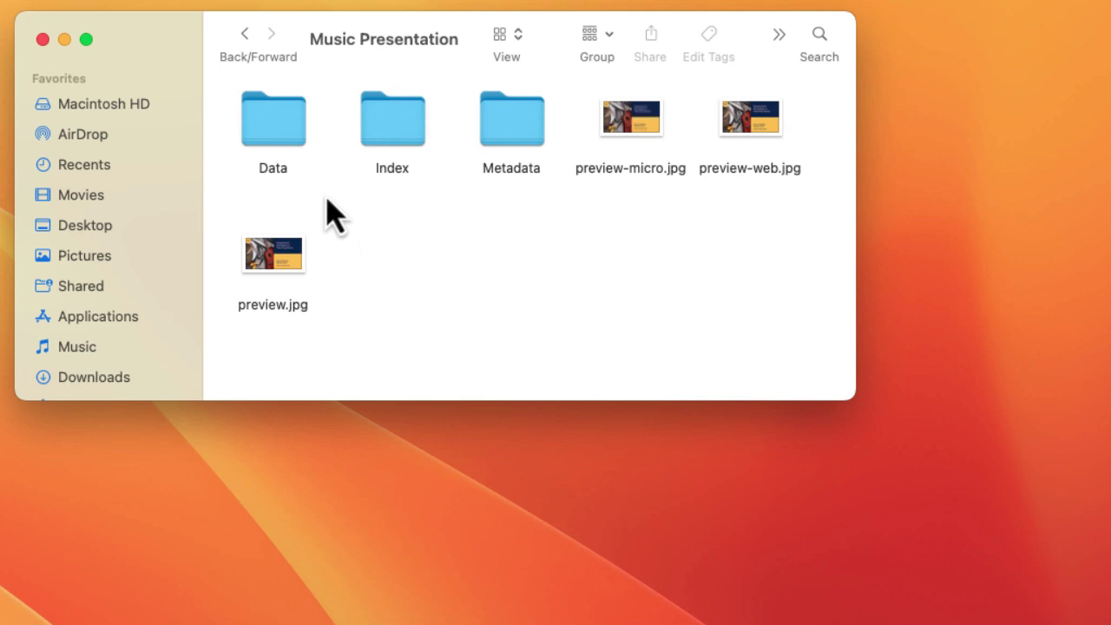
pyautogui.doubleClick(280, 154)
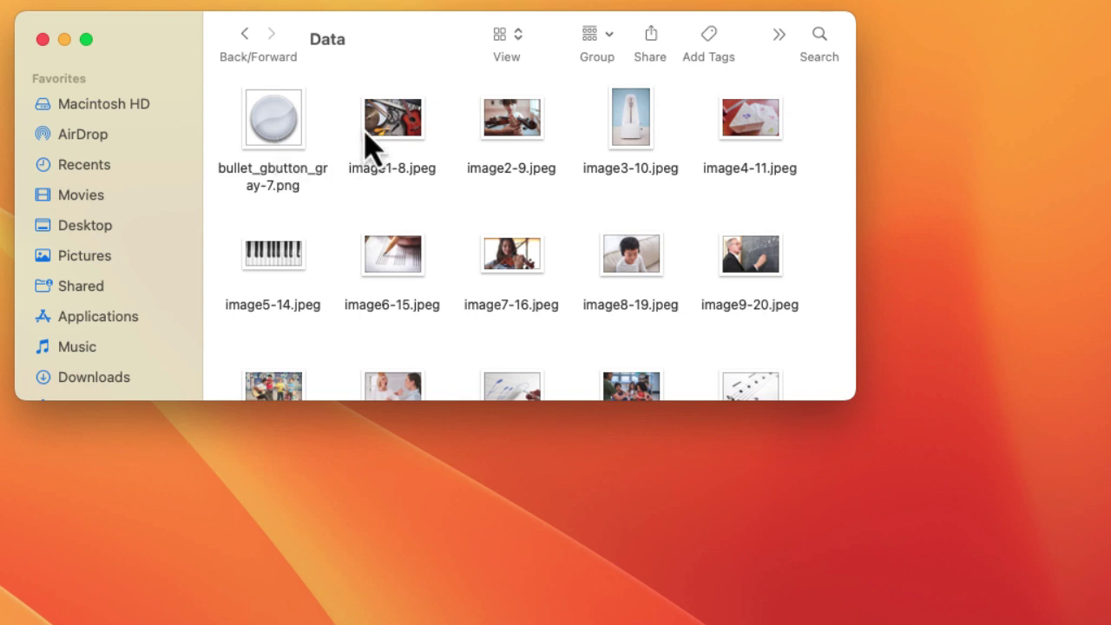
pyautogui.click(391, 139)
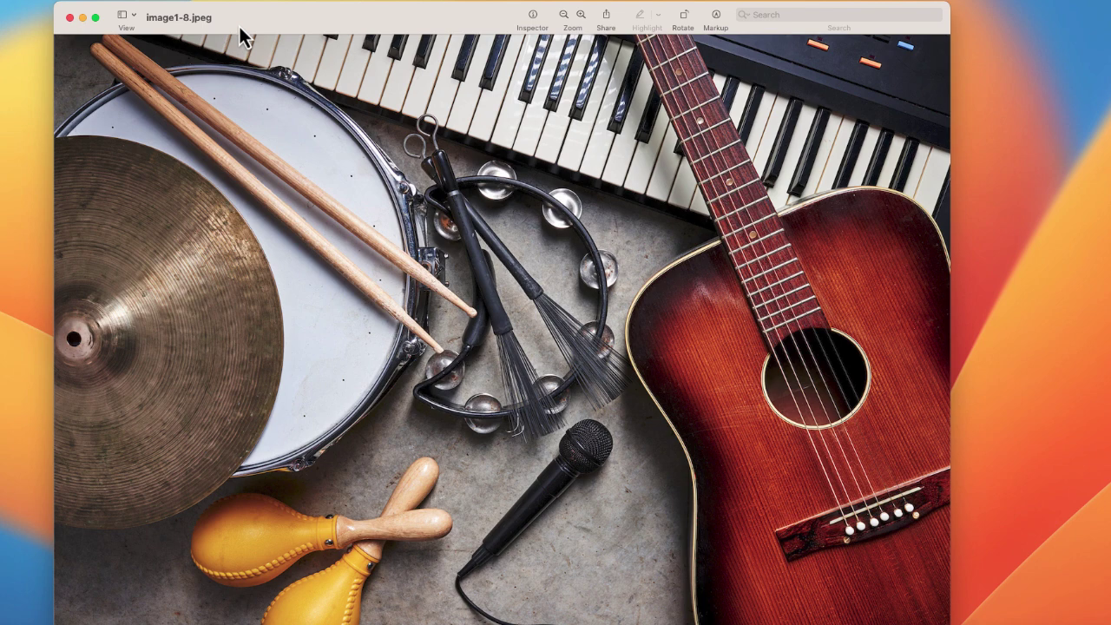
pyautogui.click(69, 17)
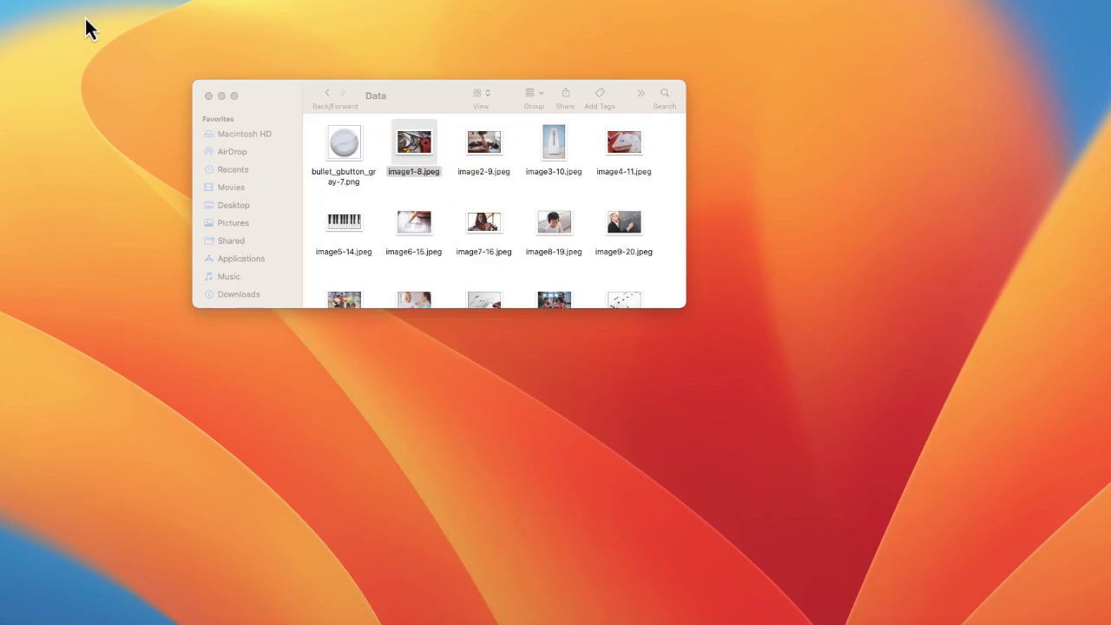
pyautogui.click(477, 227)
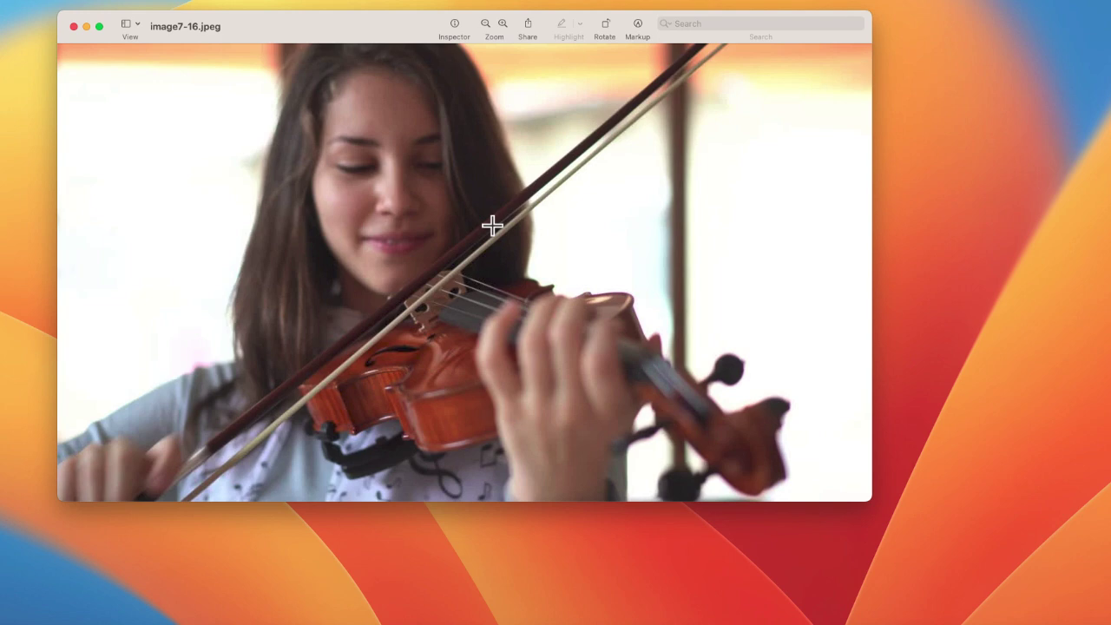
pyautogui.click(74, 27)
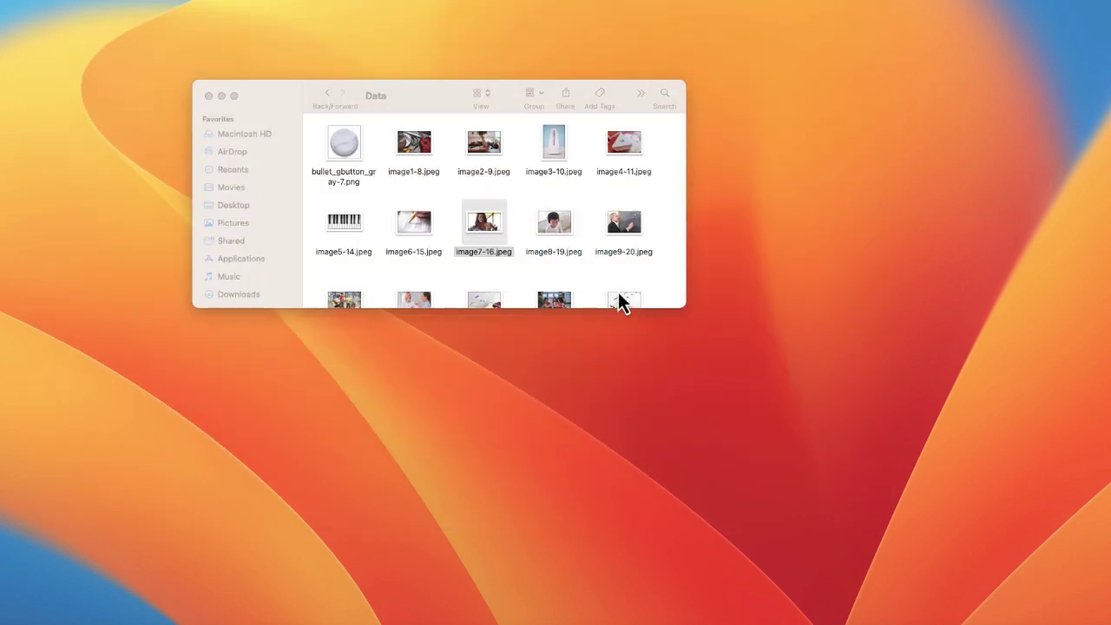
# Find and view the VAET8rUq-y4-18.mp4 video in the Data folder, then return to the design folder.
pyautogui.scroll(-5, 619, 291)
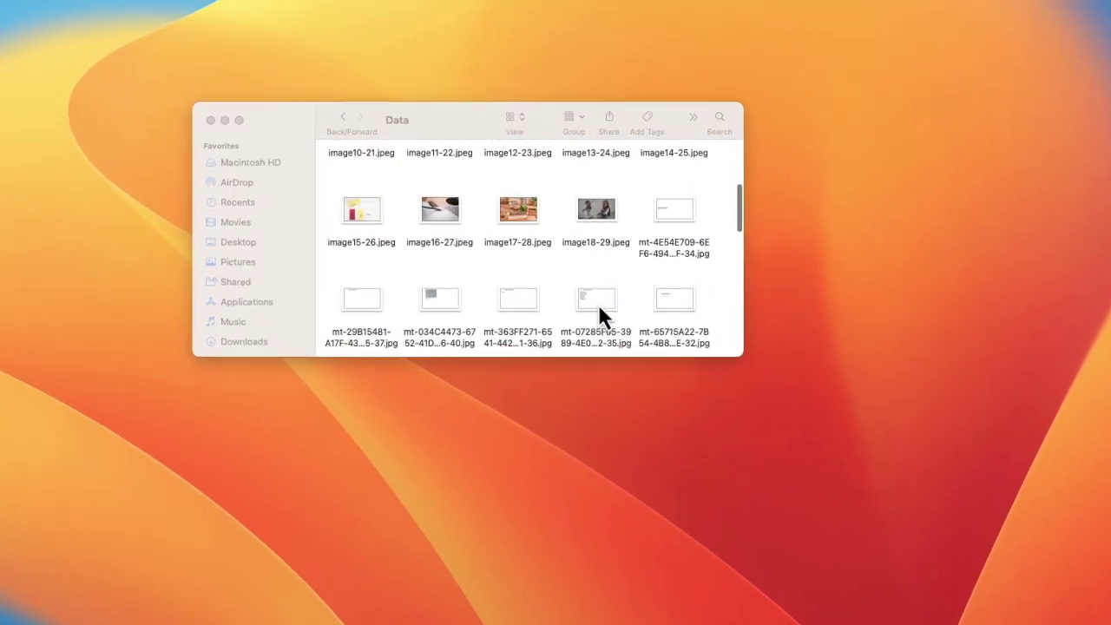
pyautogui.scroll(-5, 598, 304)
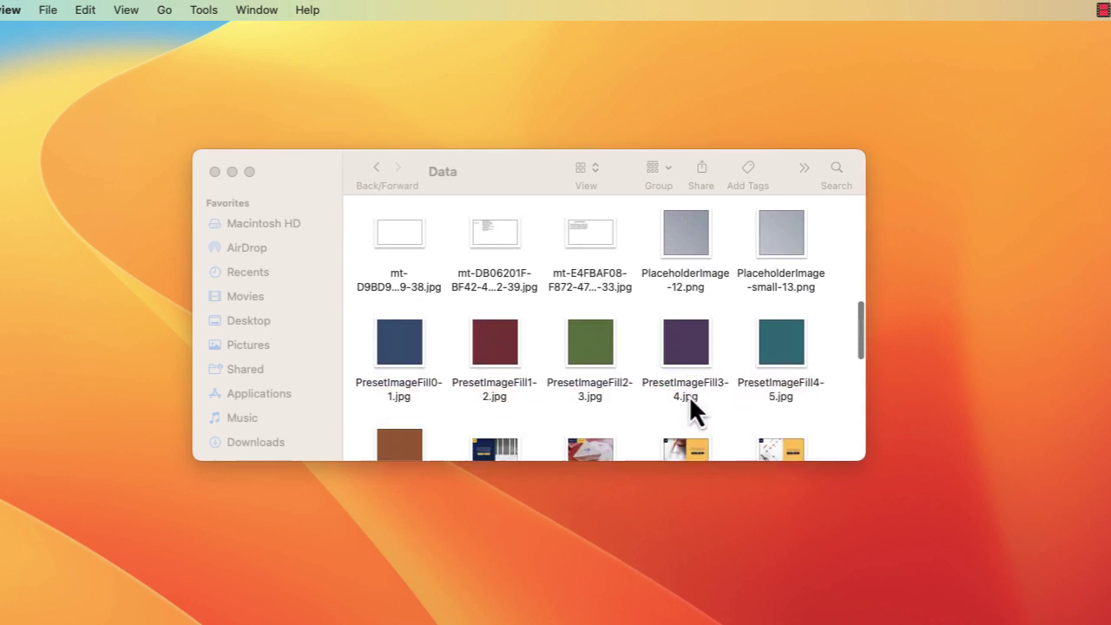
pyautogui.scroll(-10, 691, 401)
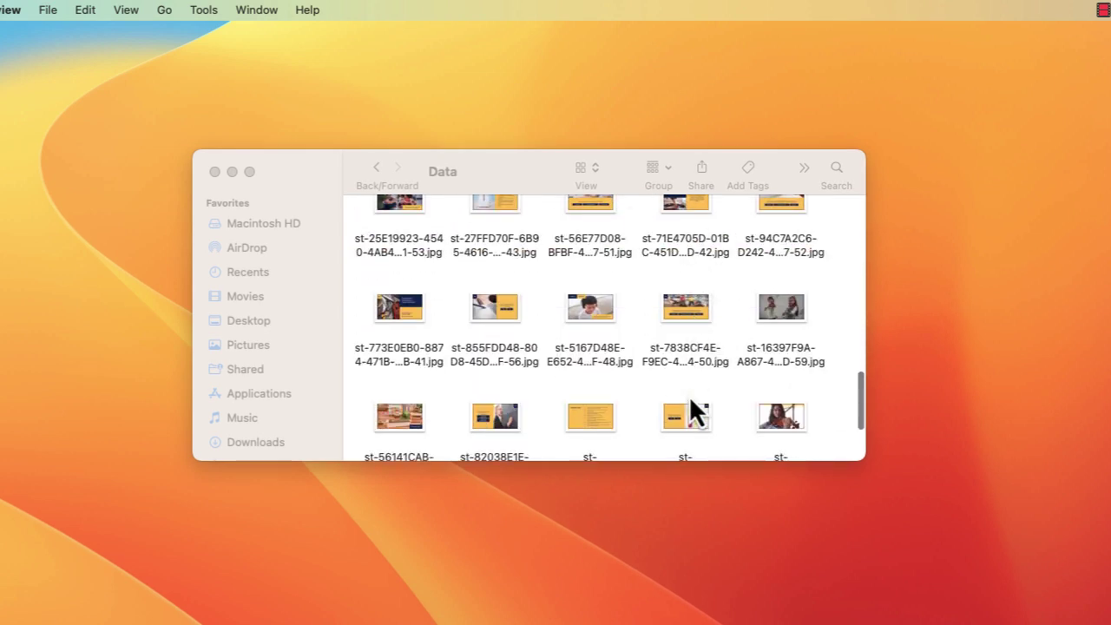
pyautogui.scroll(-4, 691, 401)
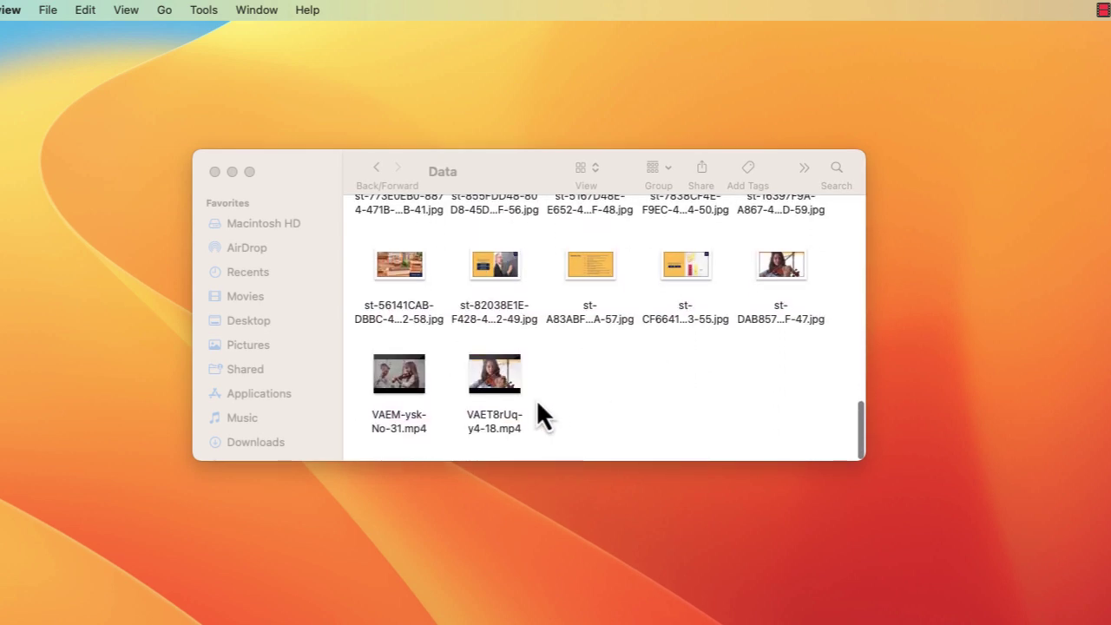
pyautogui.moveTo(505, 402)
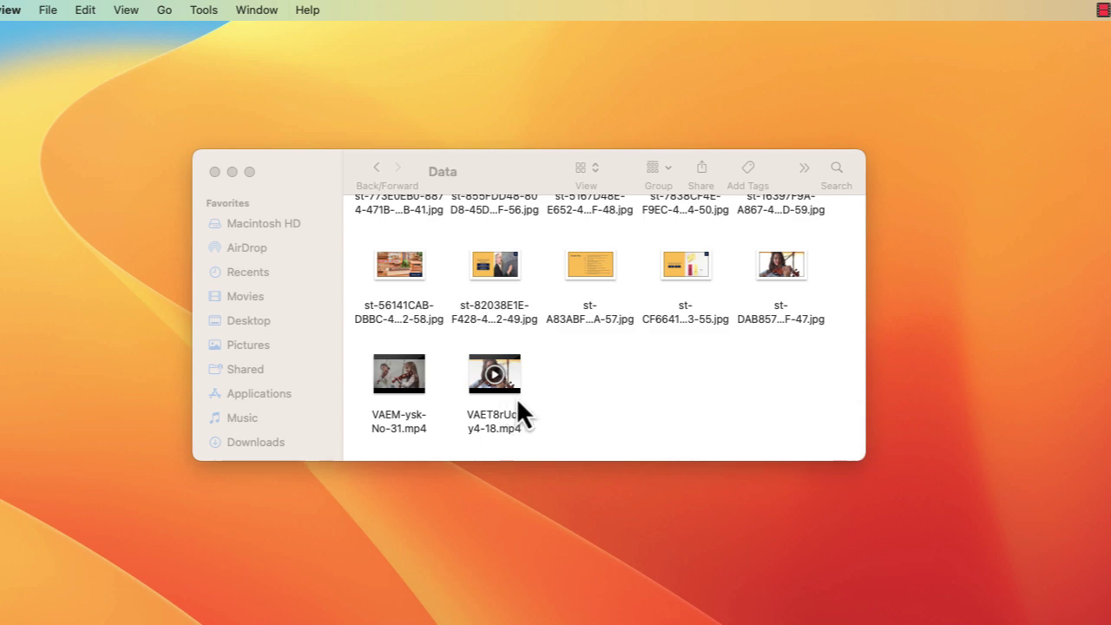
pyautogui.scroll(15, 557, 391)
pyautogui.scroll(-15, 557, 391)
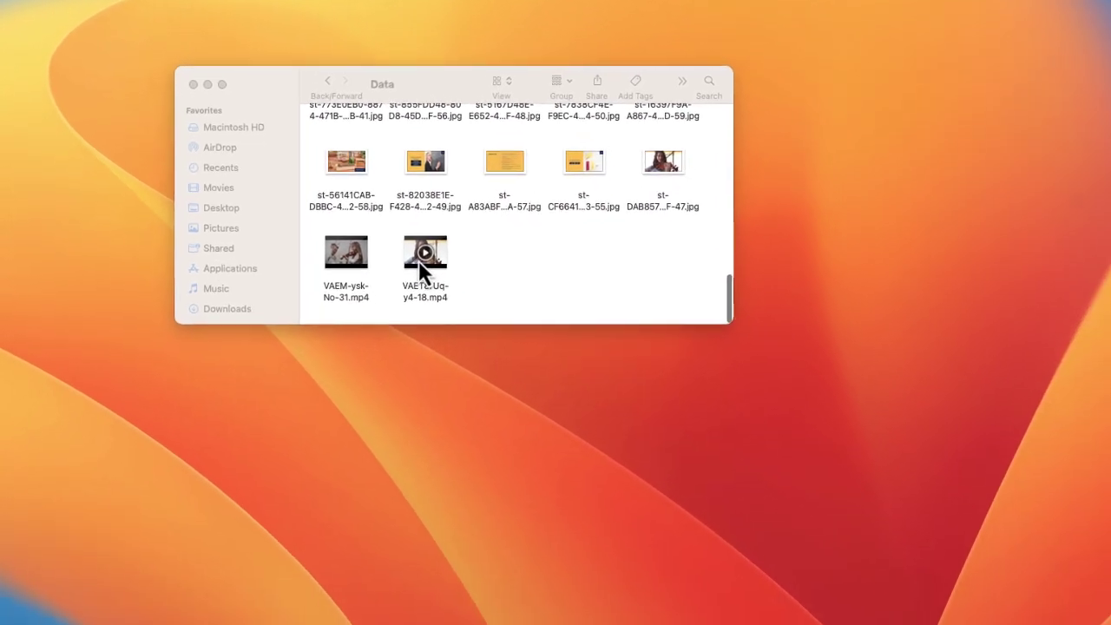
pyautogui.click(465, 368)
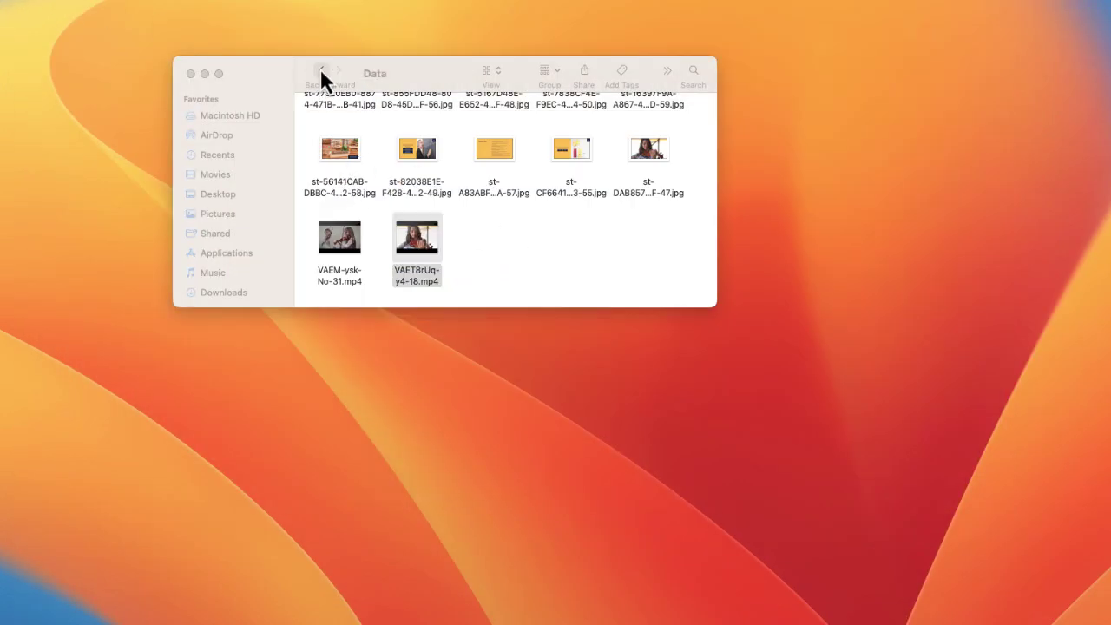
pyautogui.click(321, 74)
pyautogui.click(323, 71)
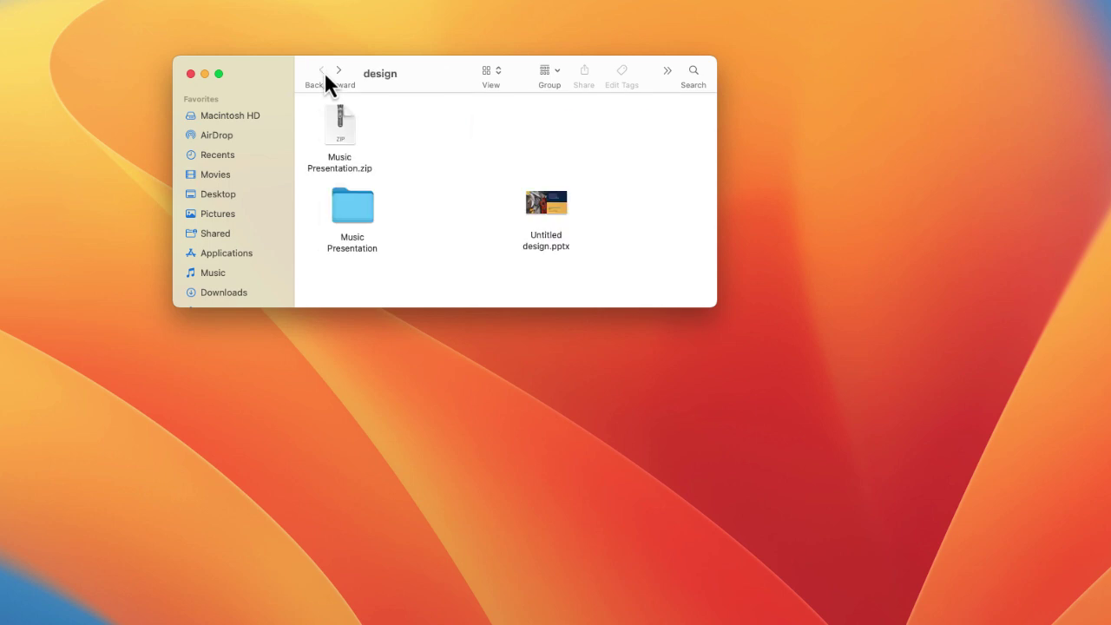